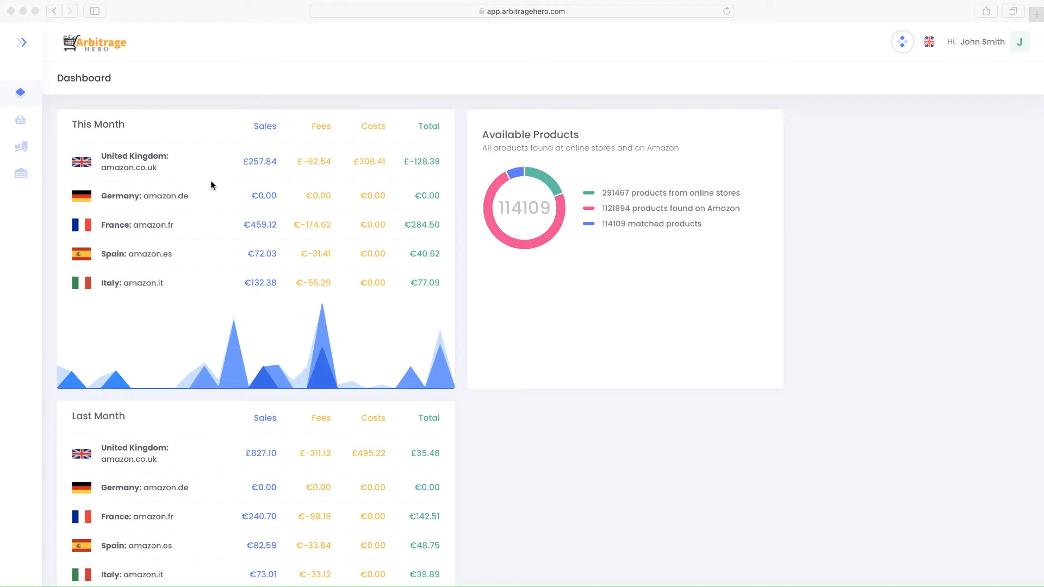
Step: Open the Wholesale Suppliers page
click(23, 152)
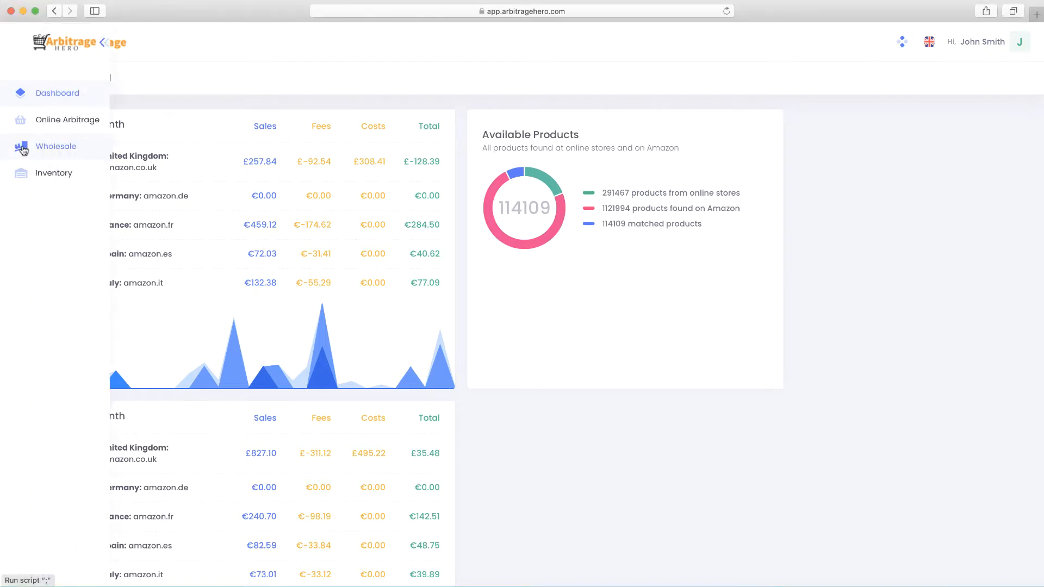
click(71, 150)
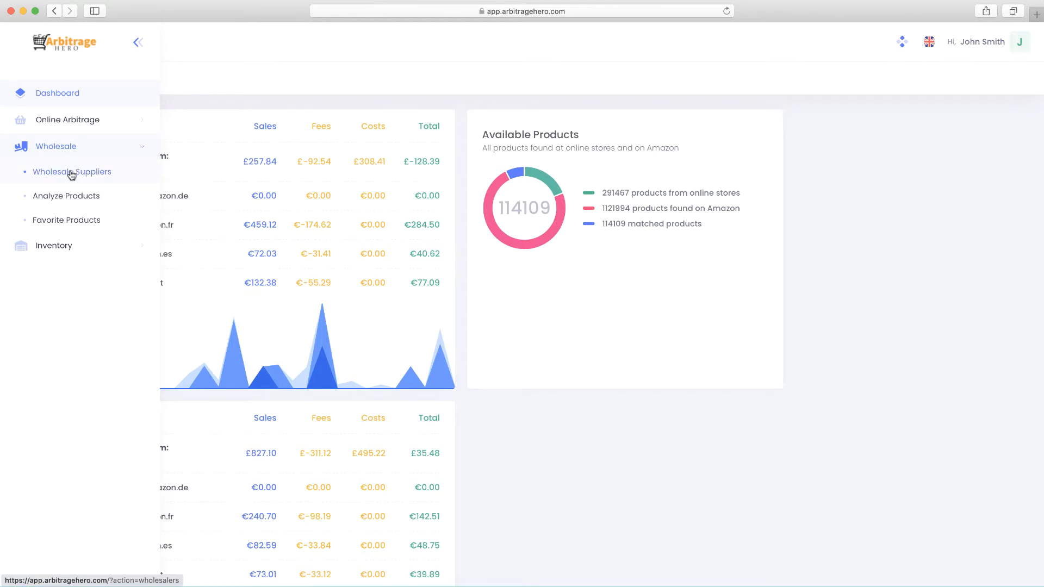
click(71, 173)
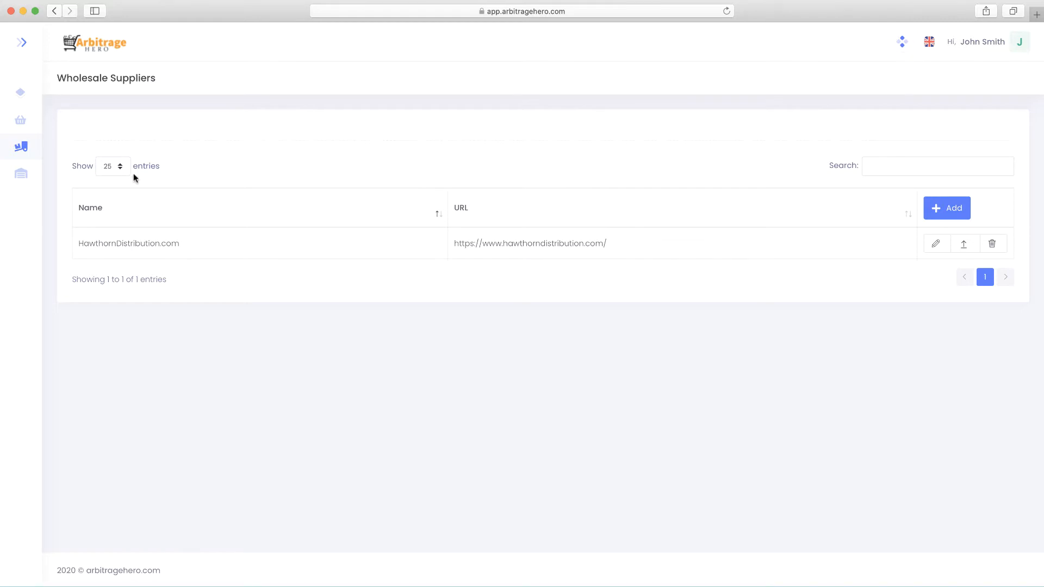
click(949, 213)
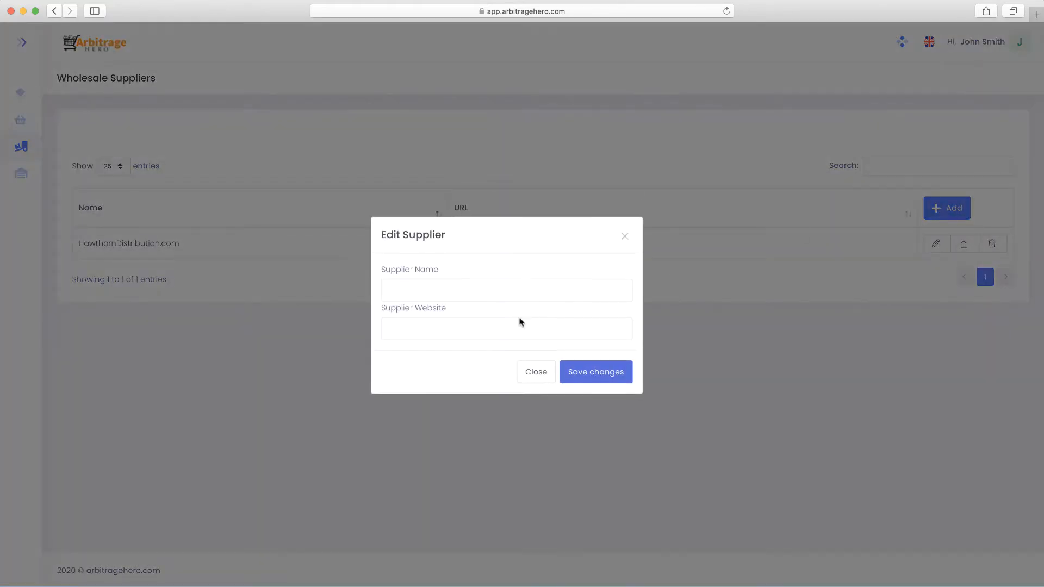
click(436, 286)
text(Te)
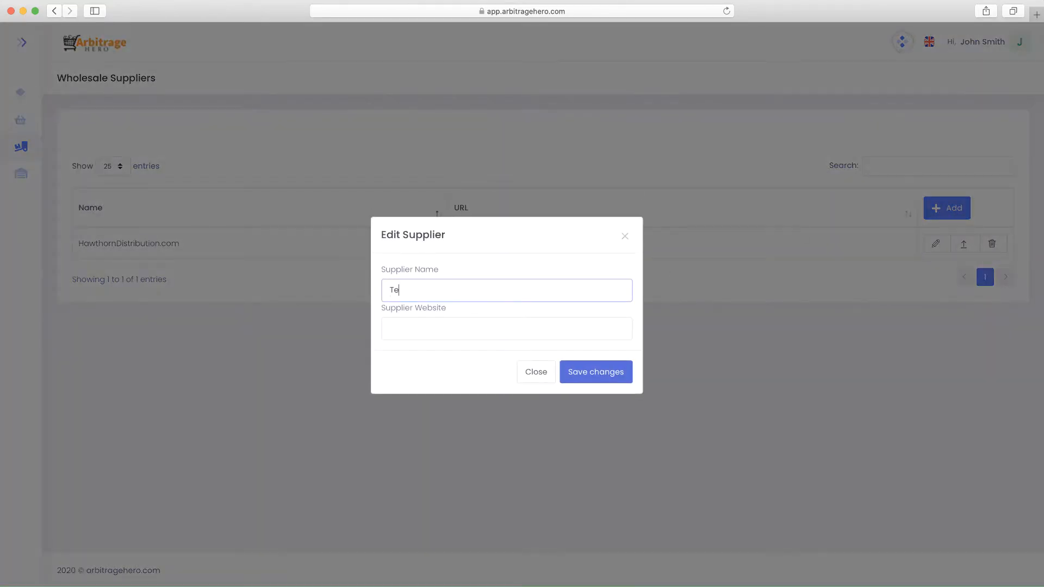
text(st Supplier)
key(Tab)
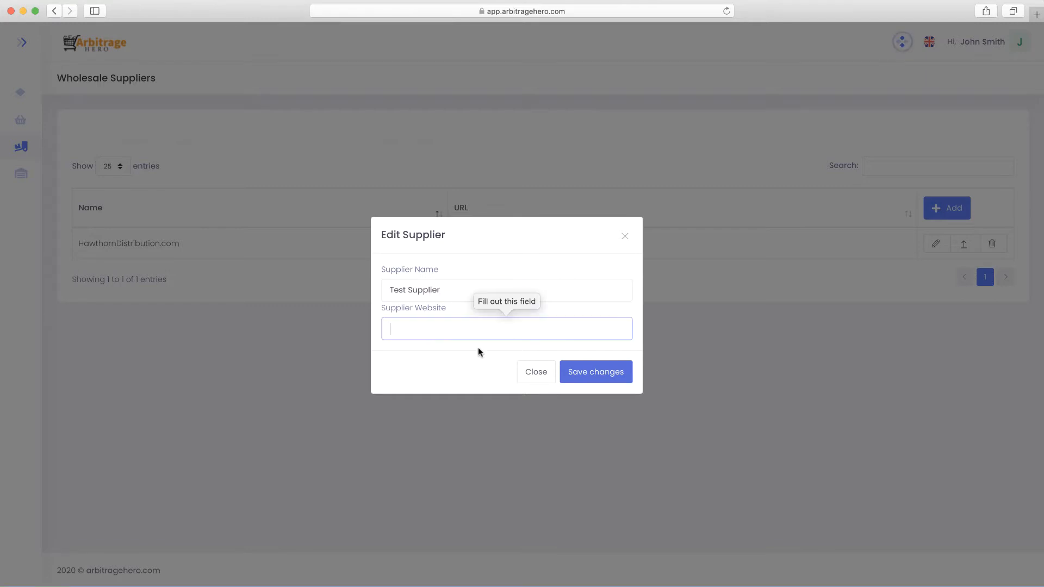
text(http://test)
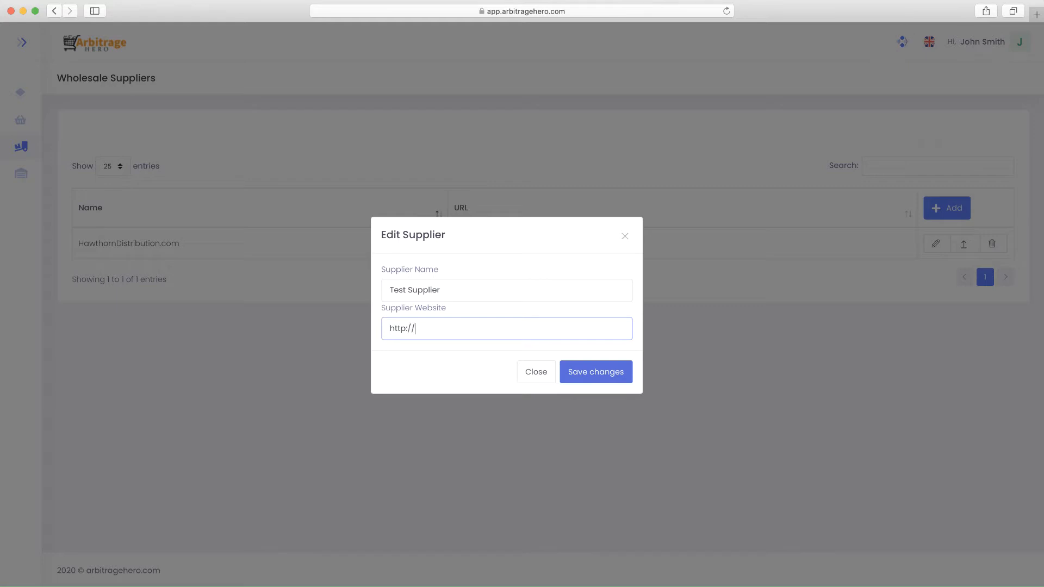
text(supplier.com)
click(613, 372)
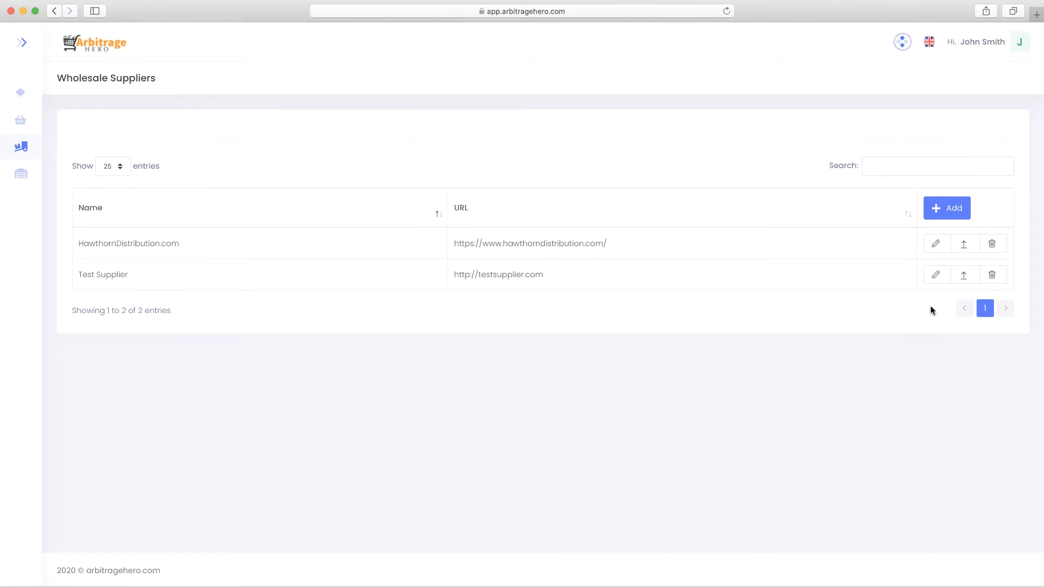
Step: Upload the spreadsheet Trade Prices April 2020.xlsx for Test Supplier
click(965, 277)
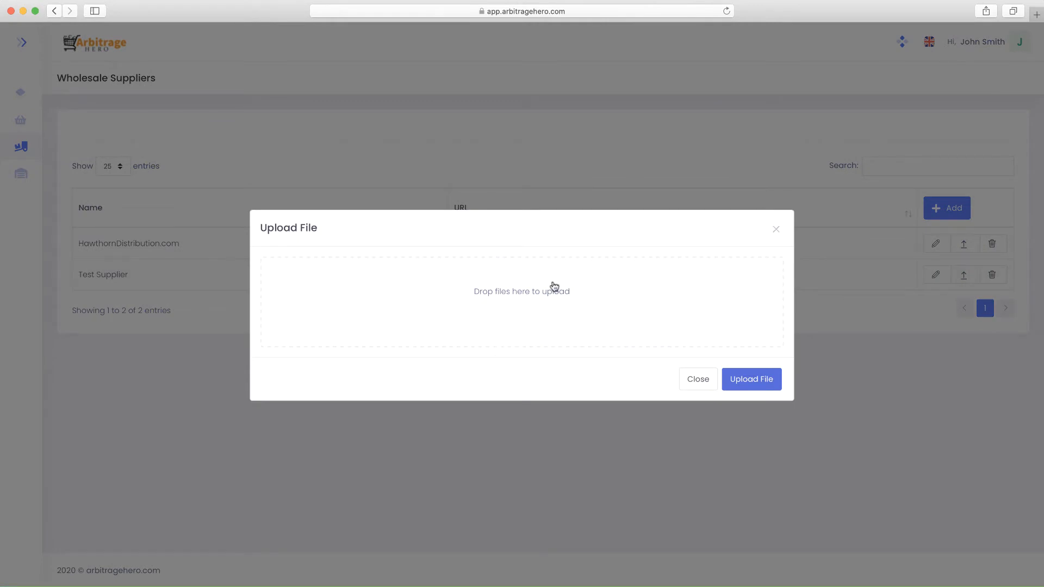
click(502, 297)
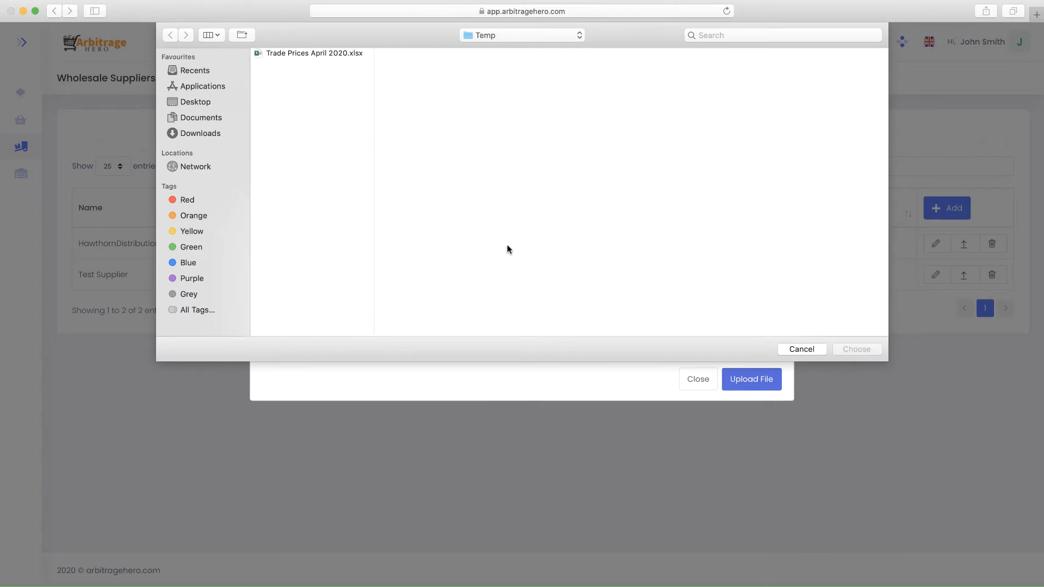
click(294, 55)
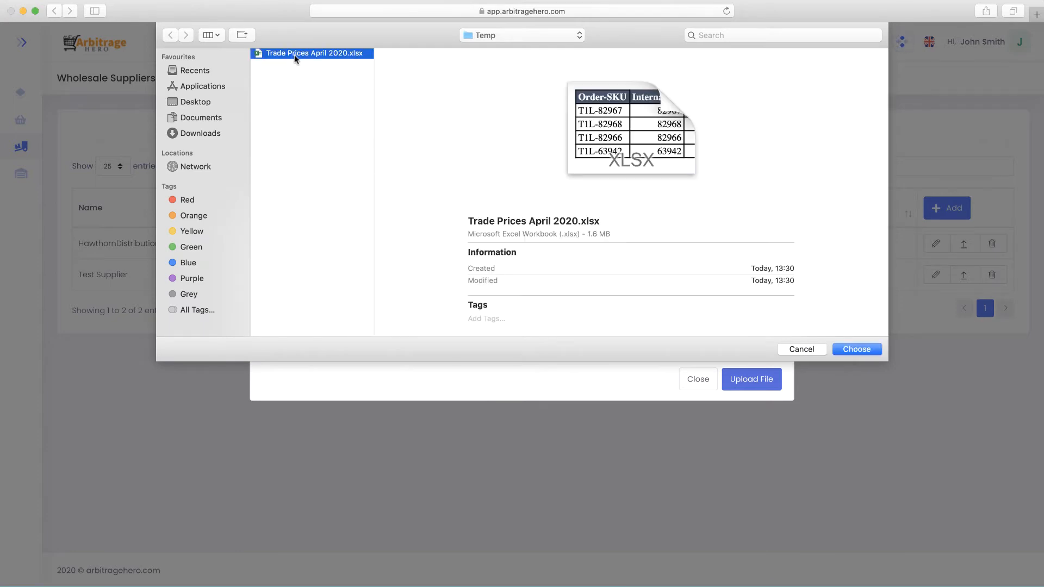
click(851, 349)
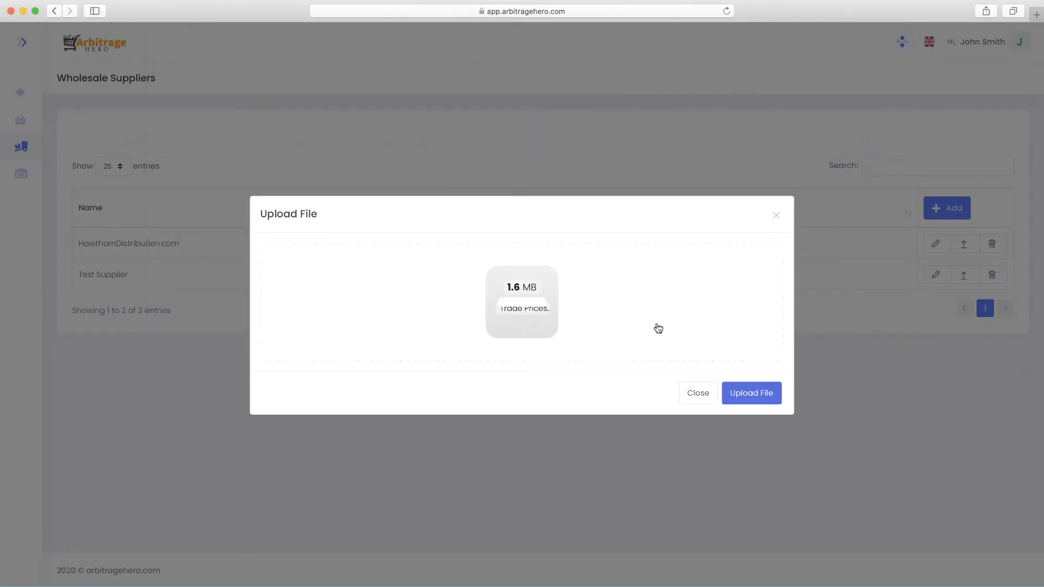
click(755, 396)
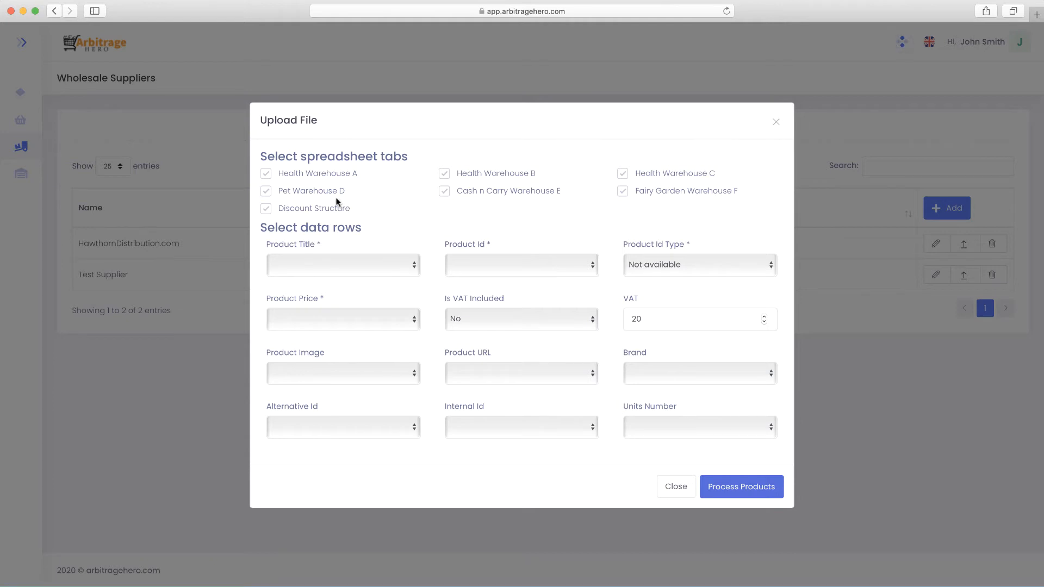
Step: Exclude the Pet Warehouse D, Cash n Carry Warehouse E, Fairy Garden Warehouse F and Discount Structure spreadsheet tabs, keeping Health Warehouse A, B and C
click(268, 191)
click(266, 209)
click(266, 174)
click(267, 191)
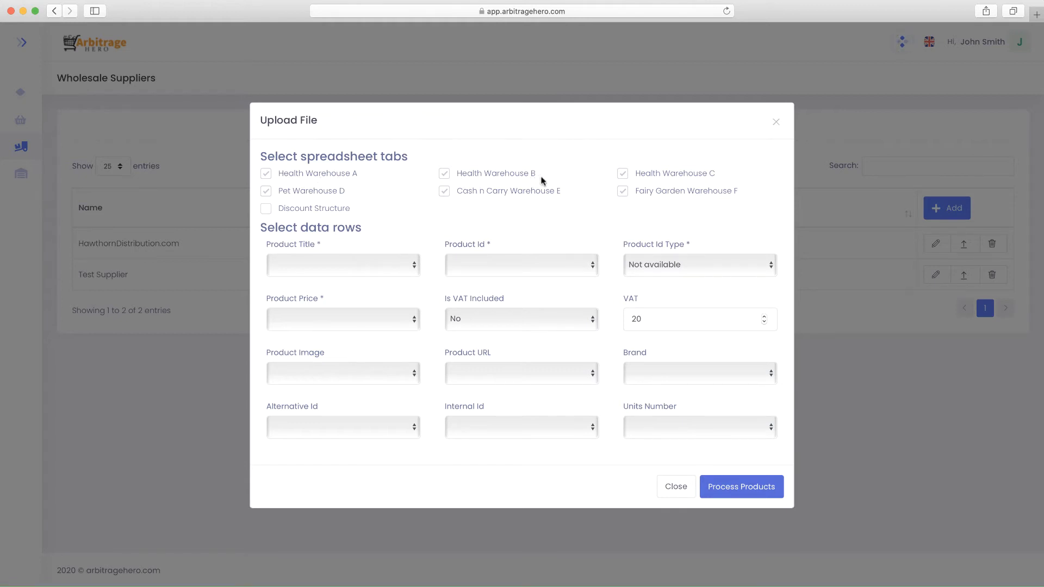
click(623, 191)
click(444, 192)
click(336, 194)
Step: Map Product Title to the Product Title column and Product Id to EAN, with EAN as the product id type
click(409, 265)
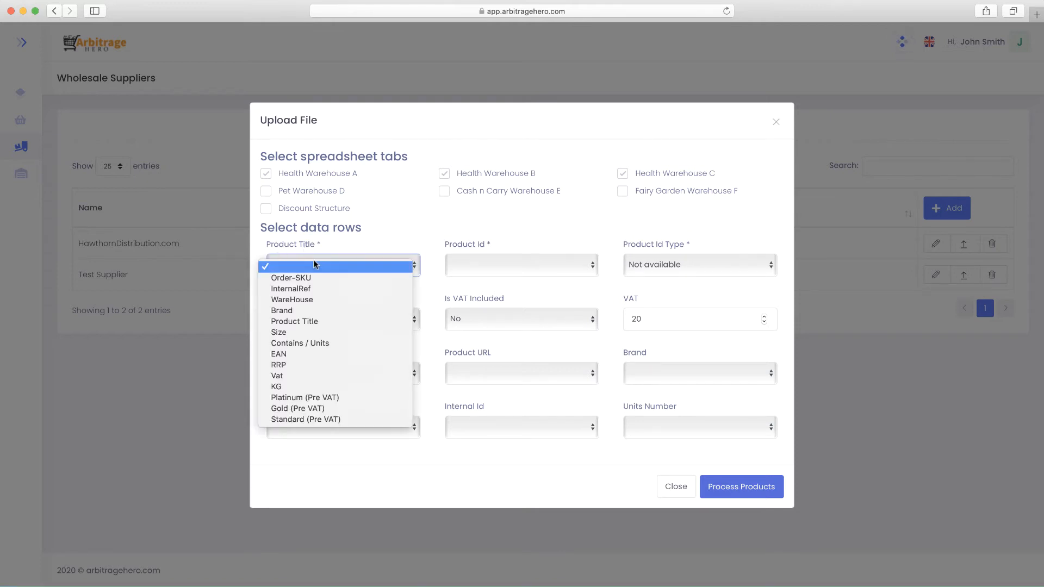
click(315, 322)
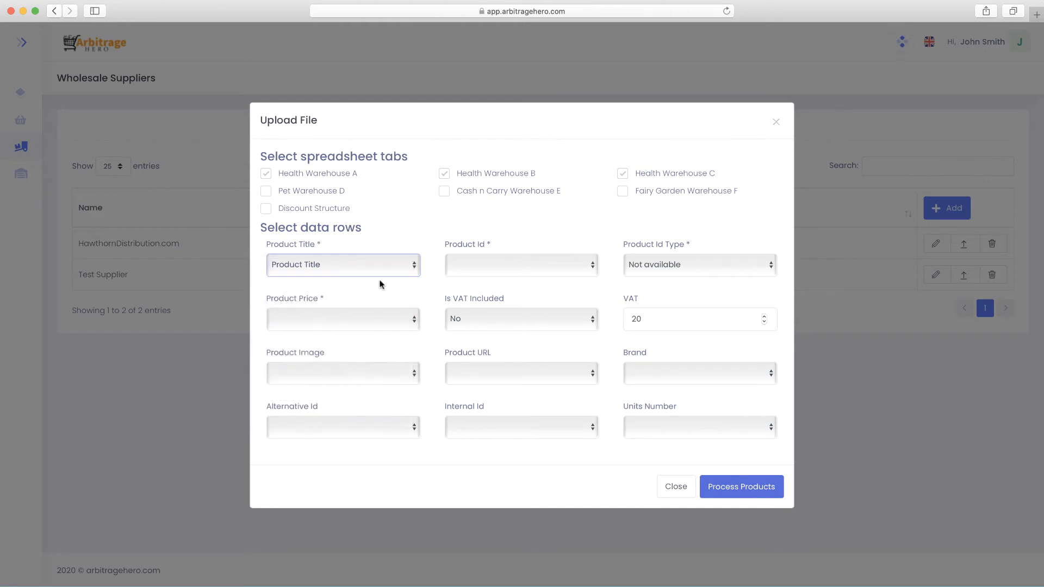
click(530, 264)
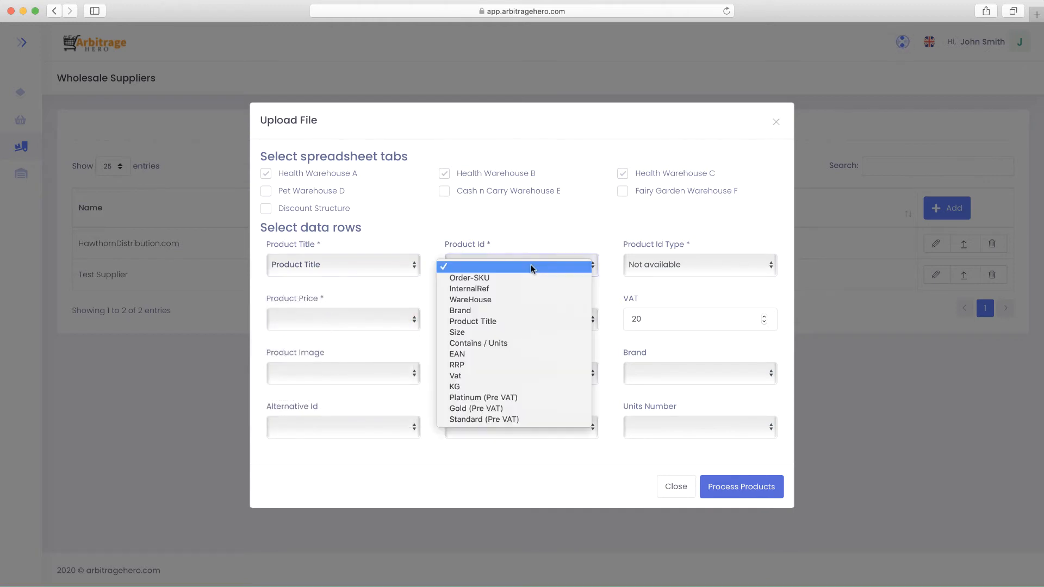
click(462, 356)
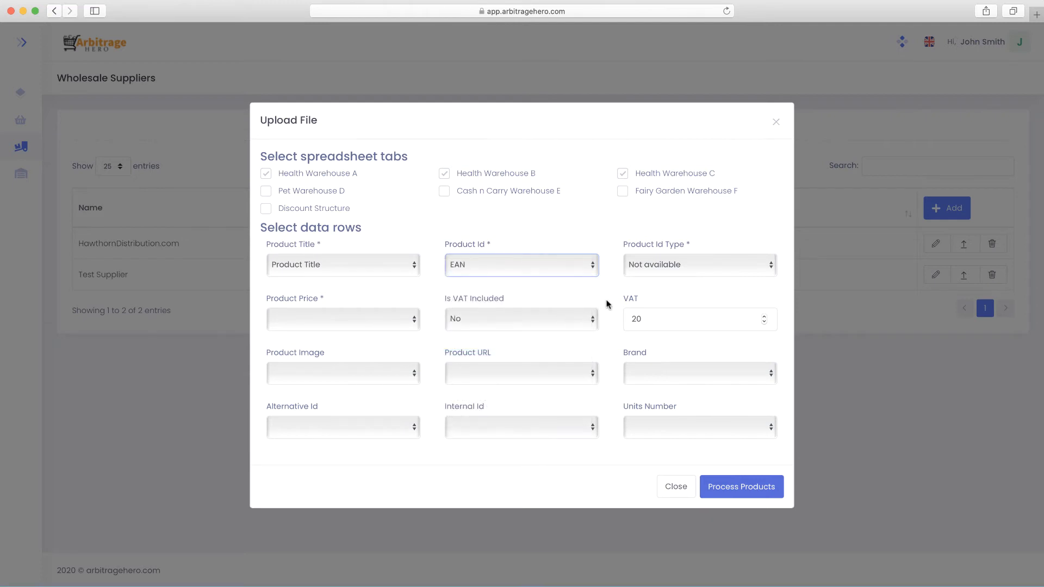
click(662, 265)
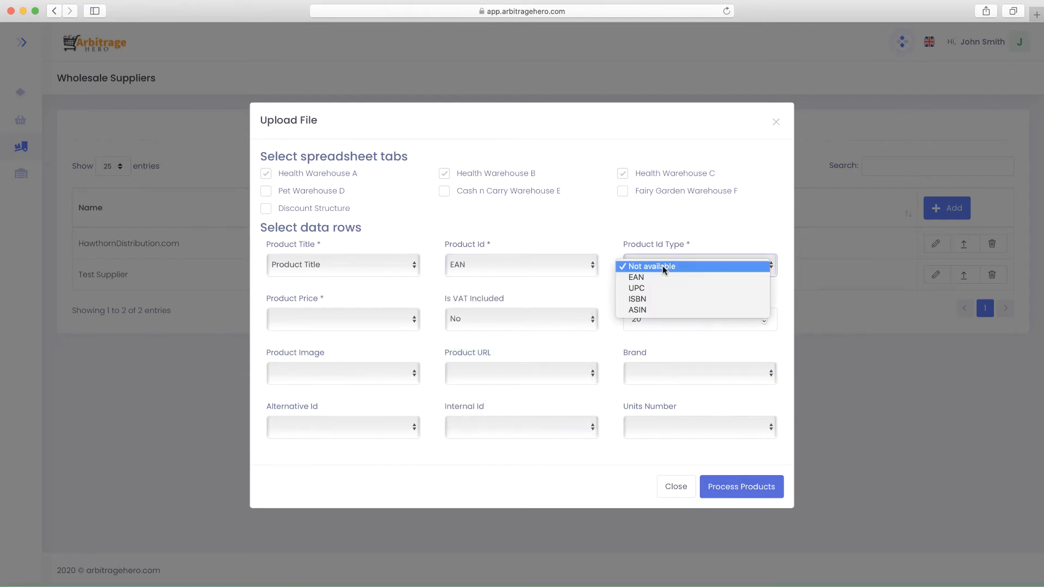
click(637, 277)
Step: Map Product Price to the Standard (Pre VAT) column and choose No for VAT included
click(370, 320)
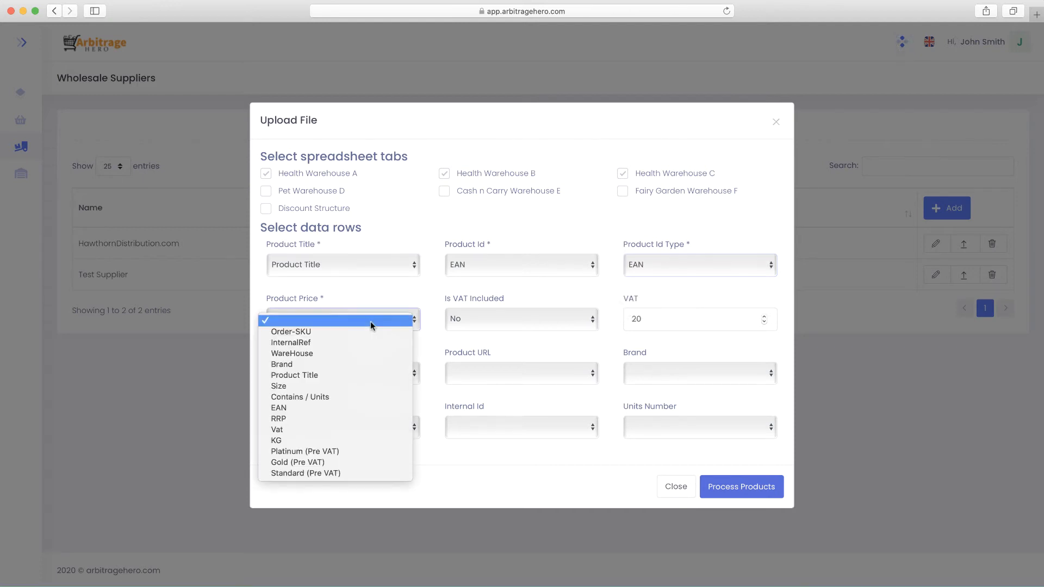
click(322, 474)
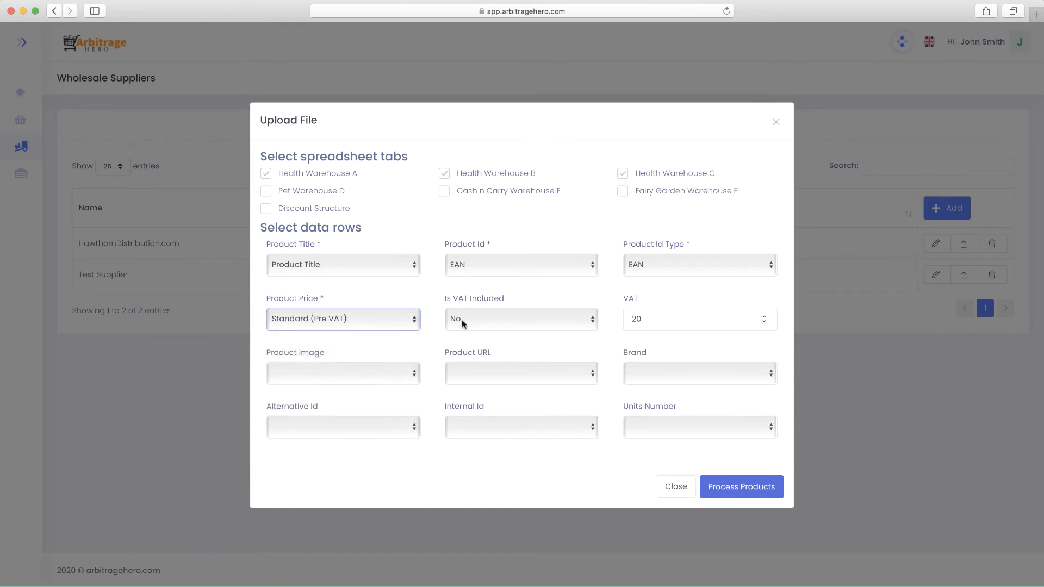
click(462, 320)
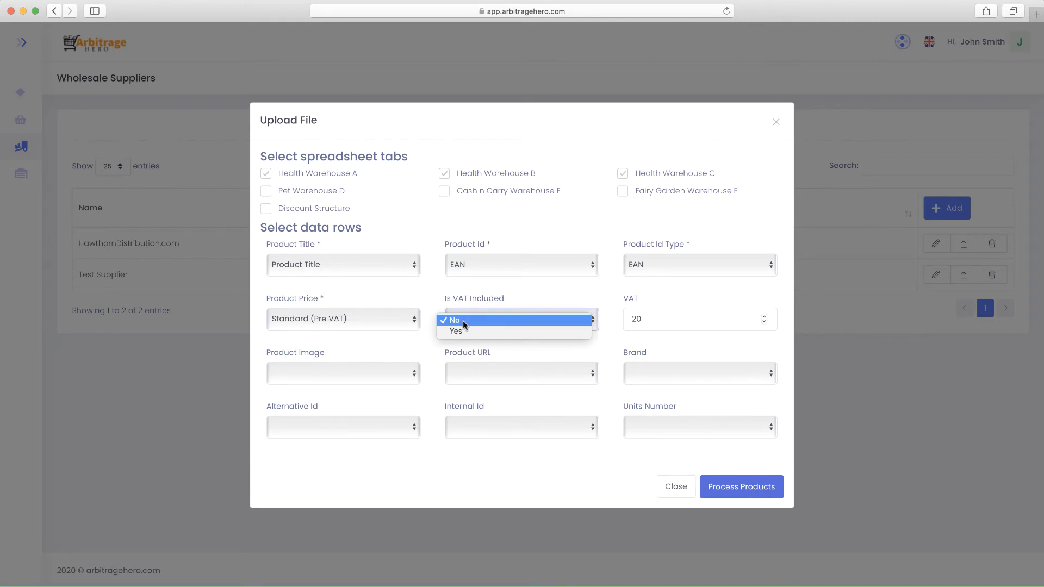
click(462, 321)
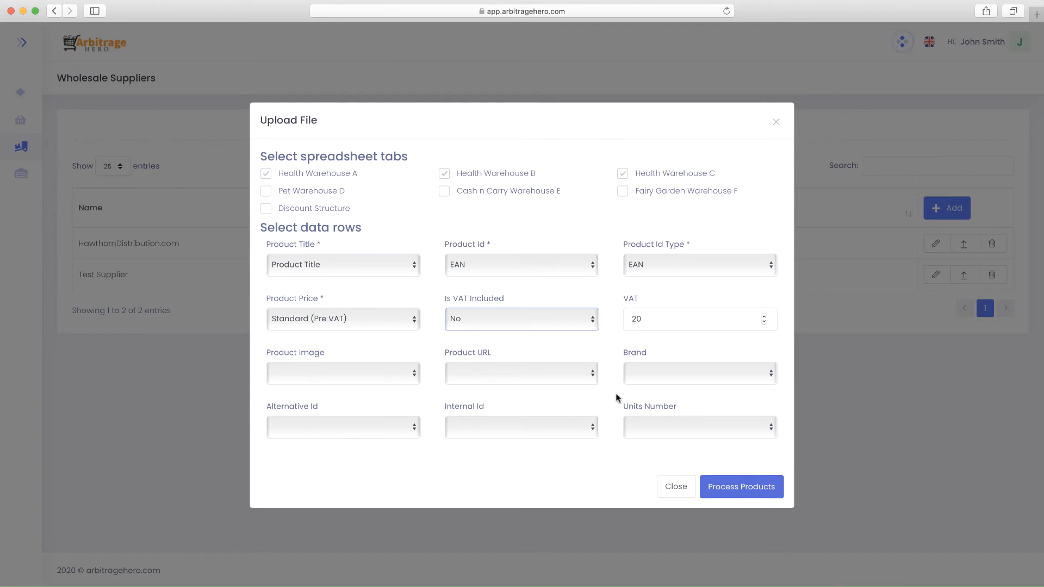
Step: Map Brand to the Brand column and Units Number to Contains / Units, and process the products
click(687, 373)
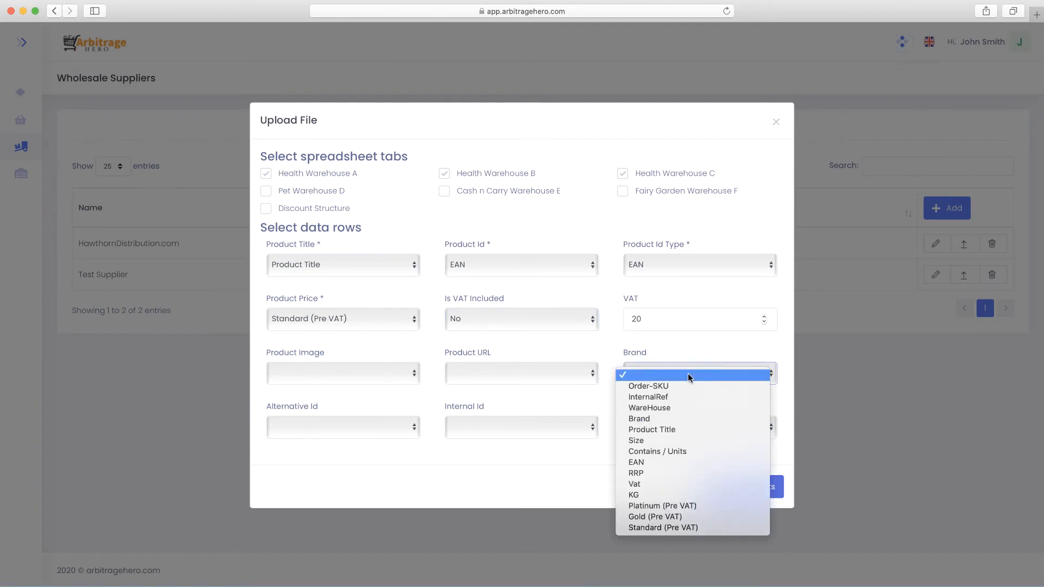
click(661, 419)
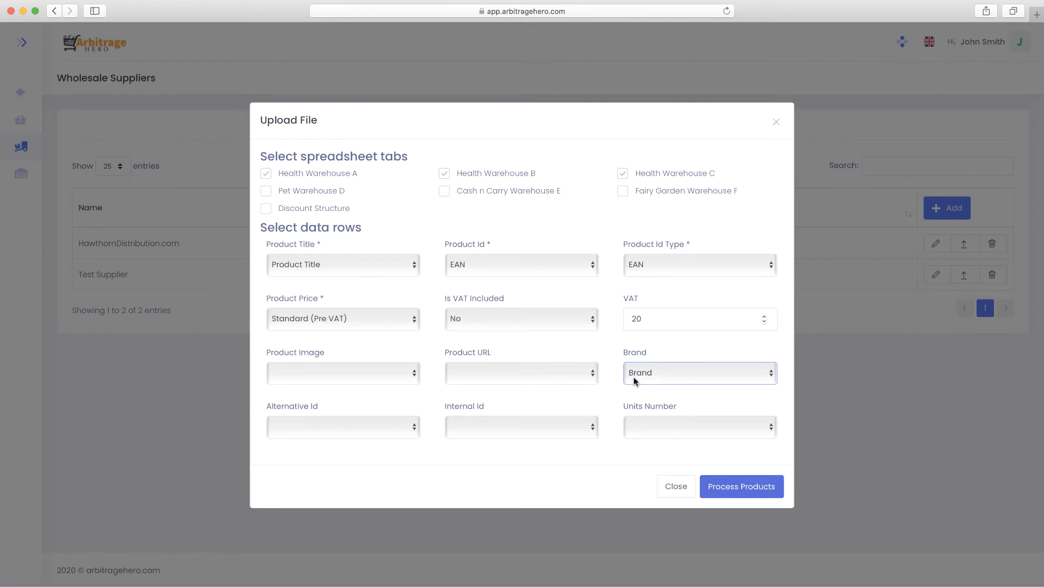
click(728, 428)
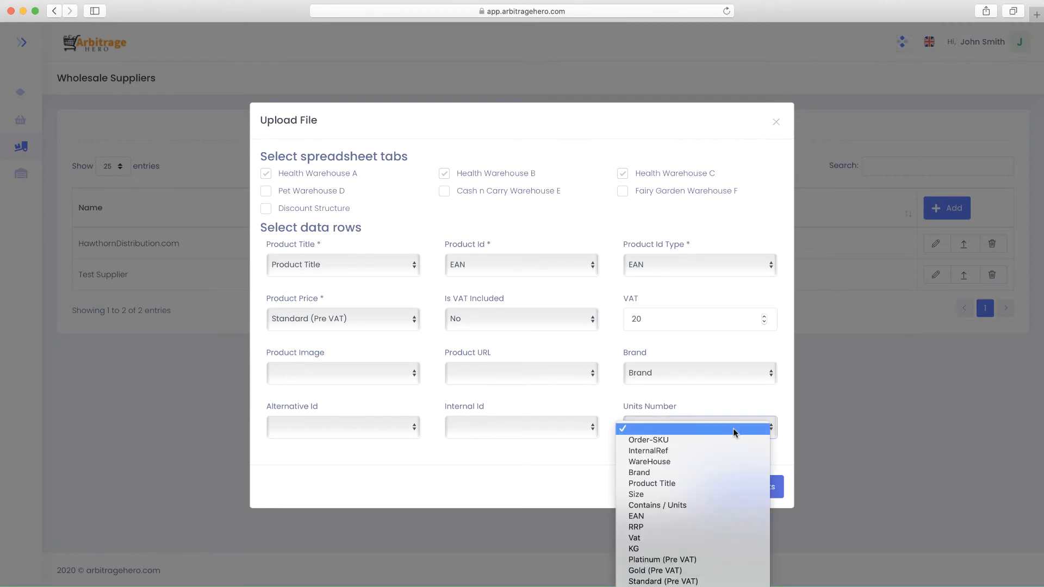
click(667, 505)
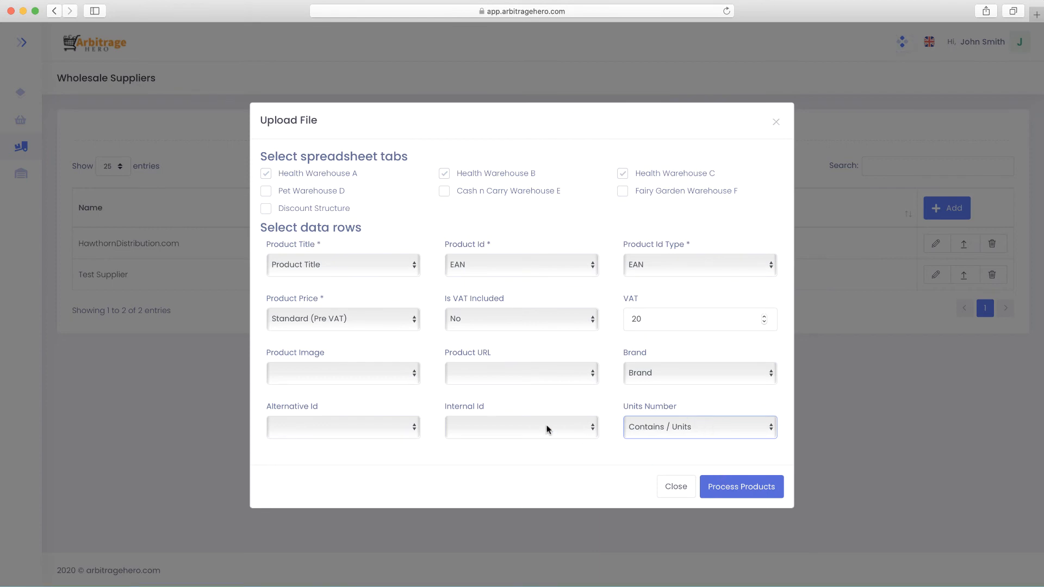
click(743, 488)
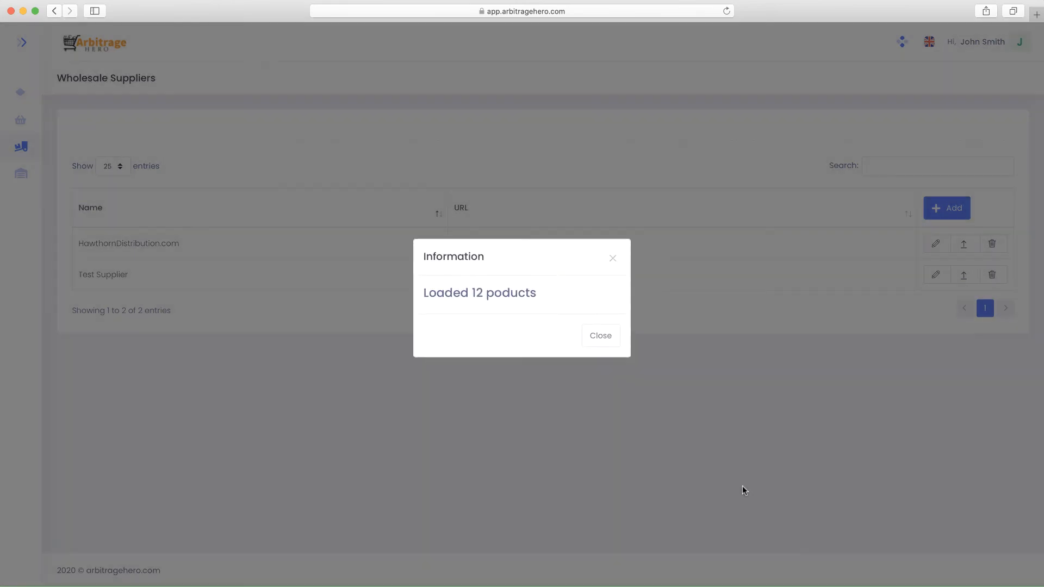
click(598, 342)
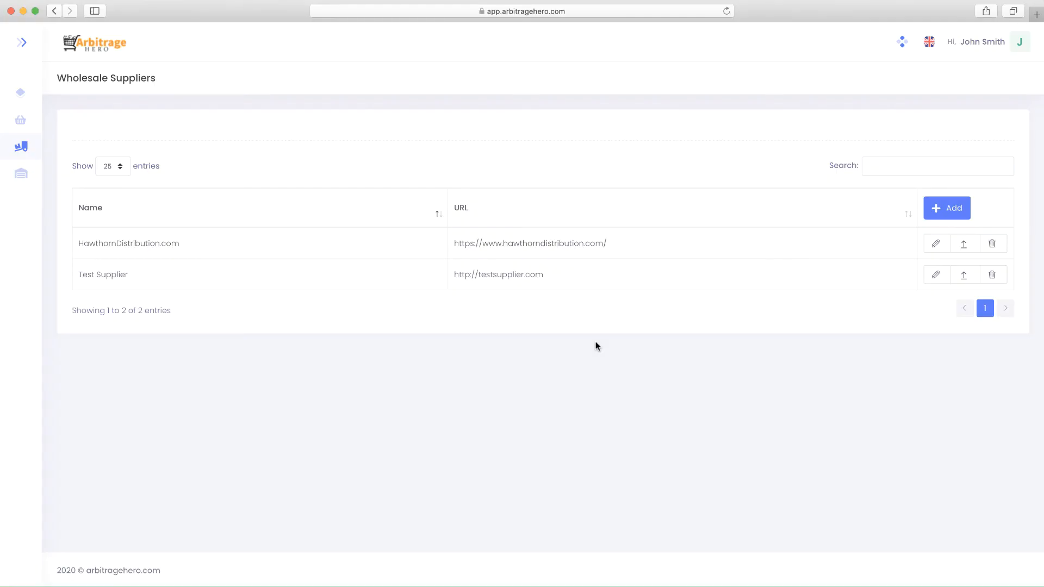
Step: Open the Analyze Products page for wholesale products
mouse_move(42, 156)
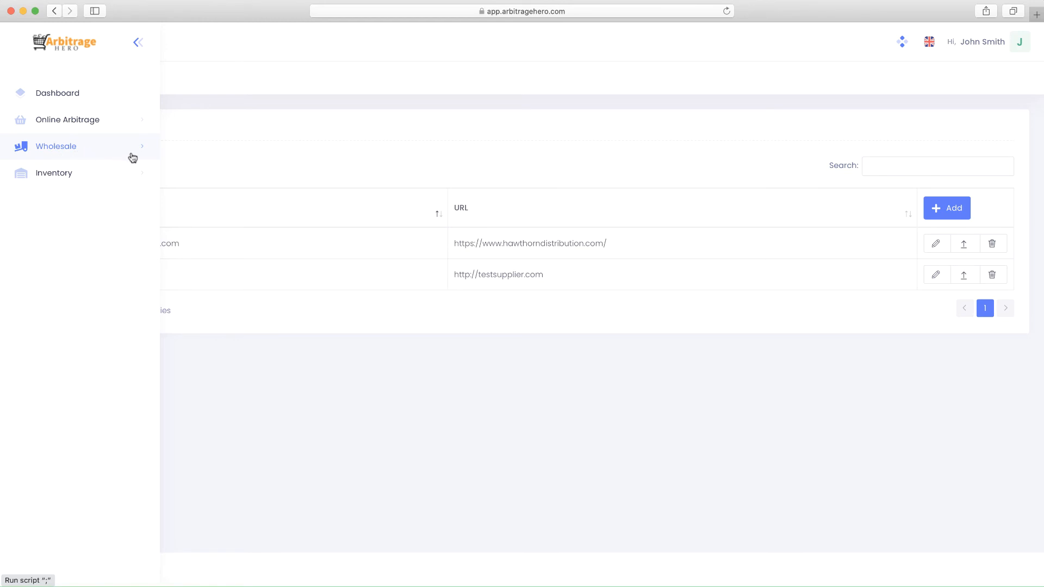
click(55, 153)
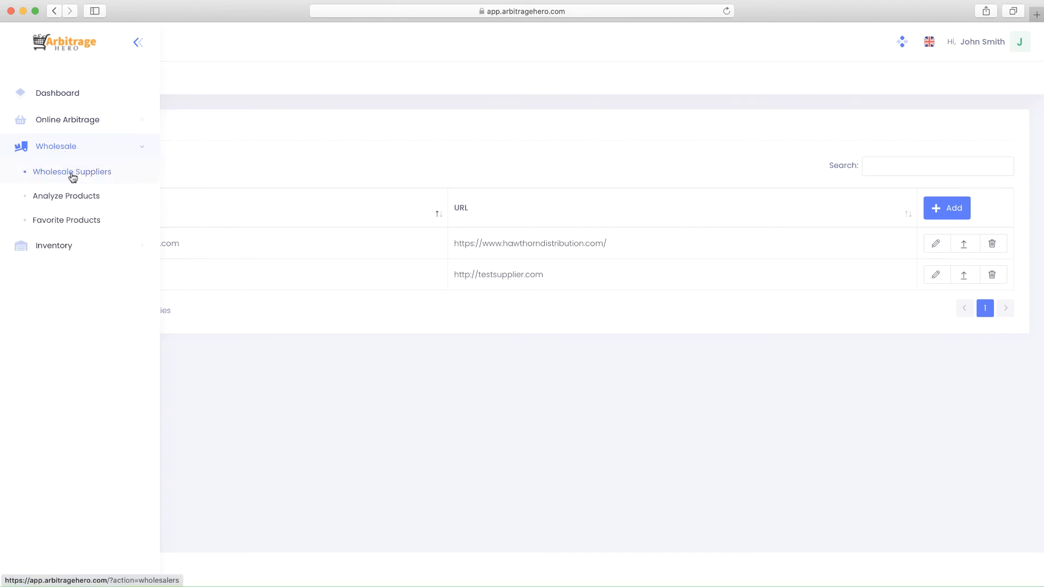
click(70, 201)
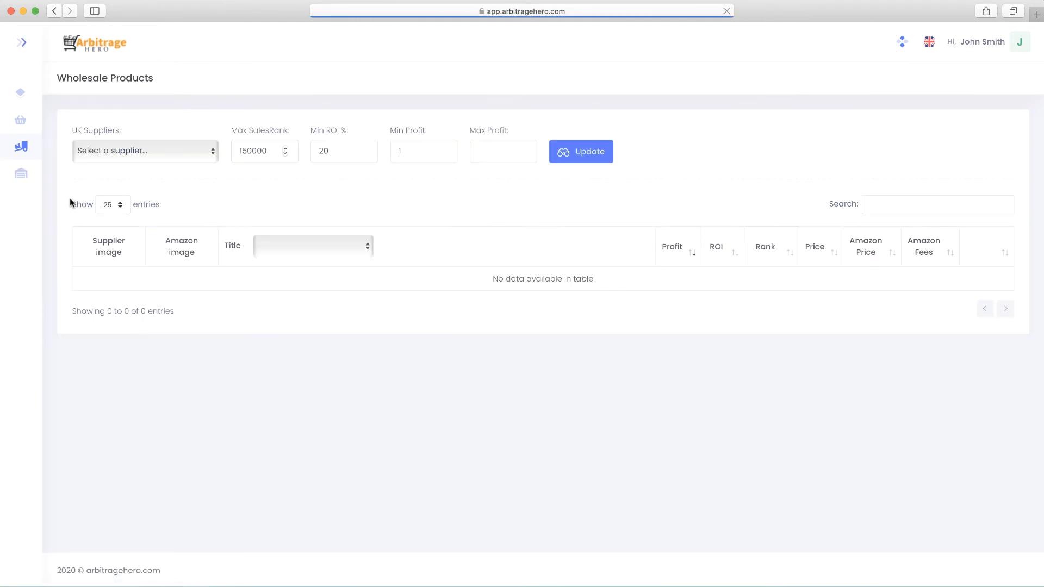
Step: List the wholesale products of Test Supplier with the default filters and look through the Amazon matches
click(184, 155)
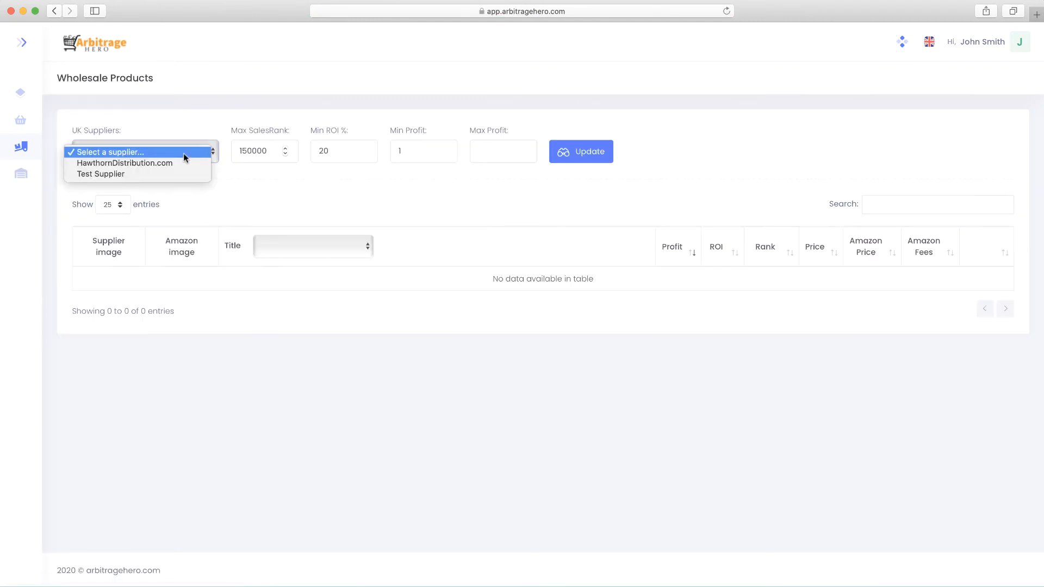
click(135, 174)
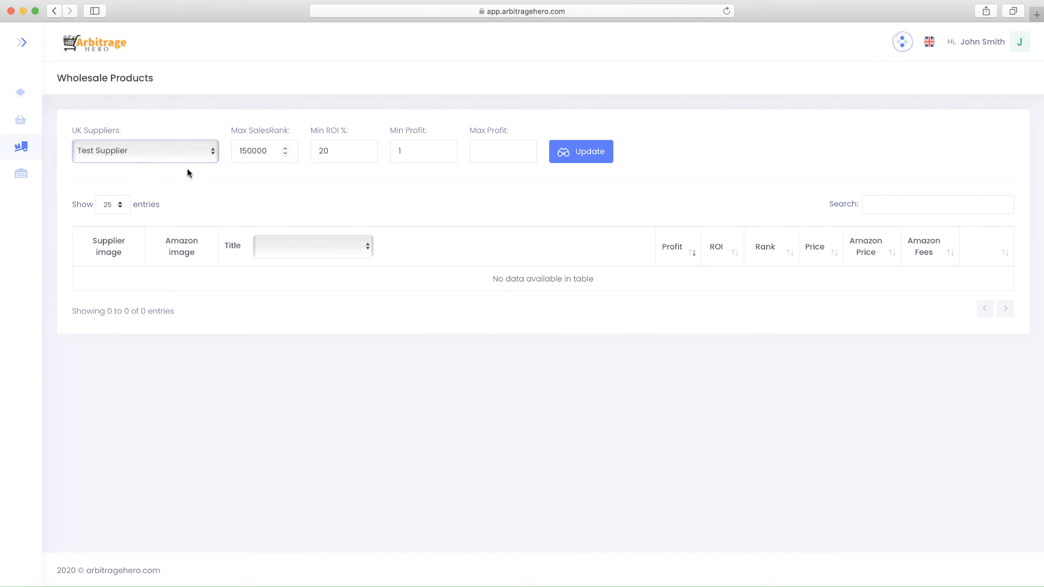
click(580, 157)
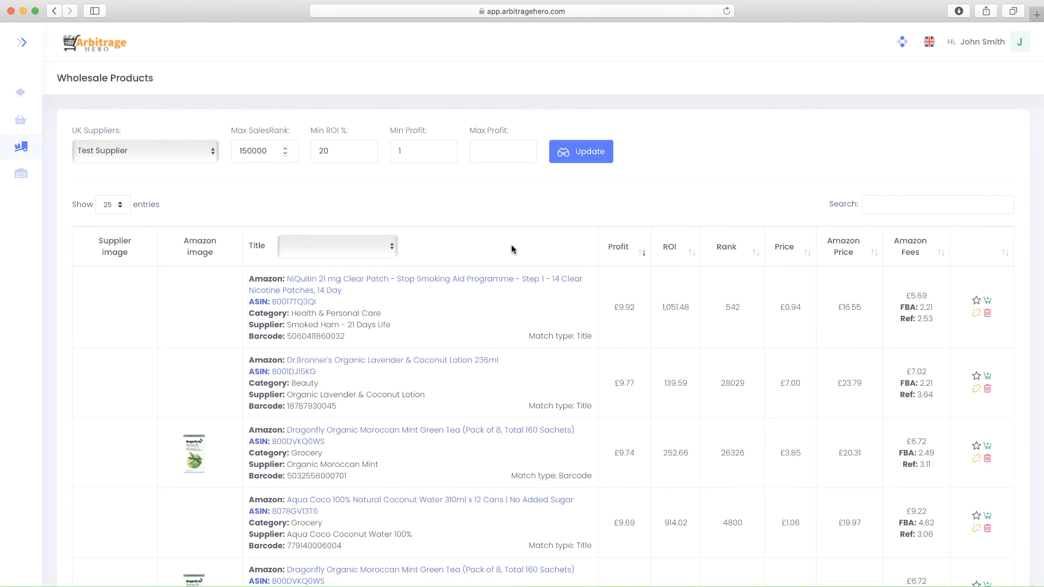
scroll(484, 250, down, 5)
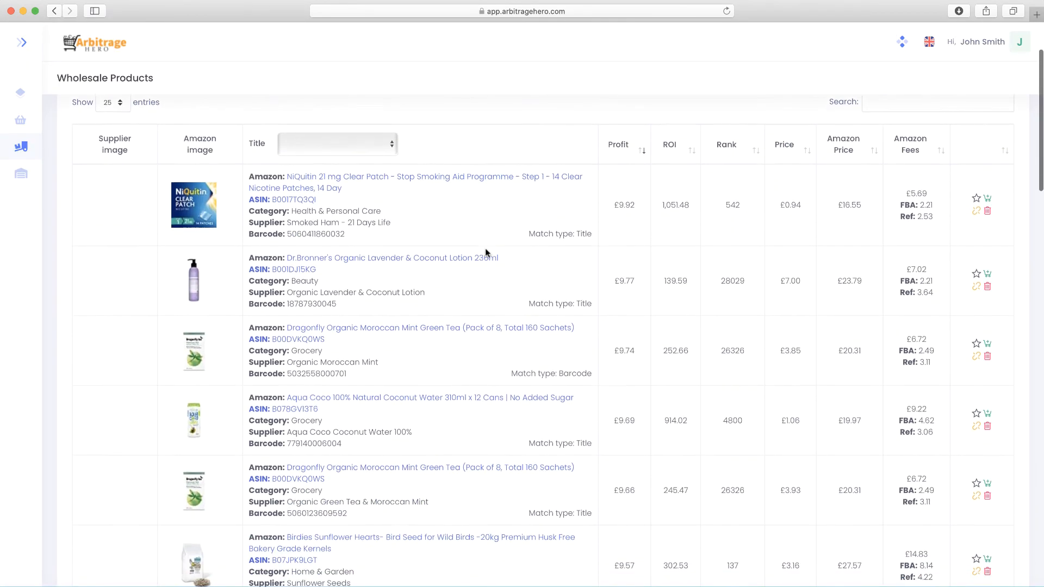
scroll(486, 253, down, 2)
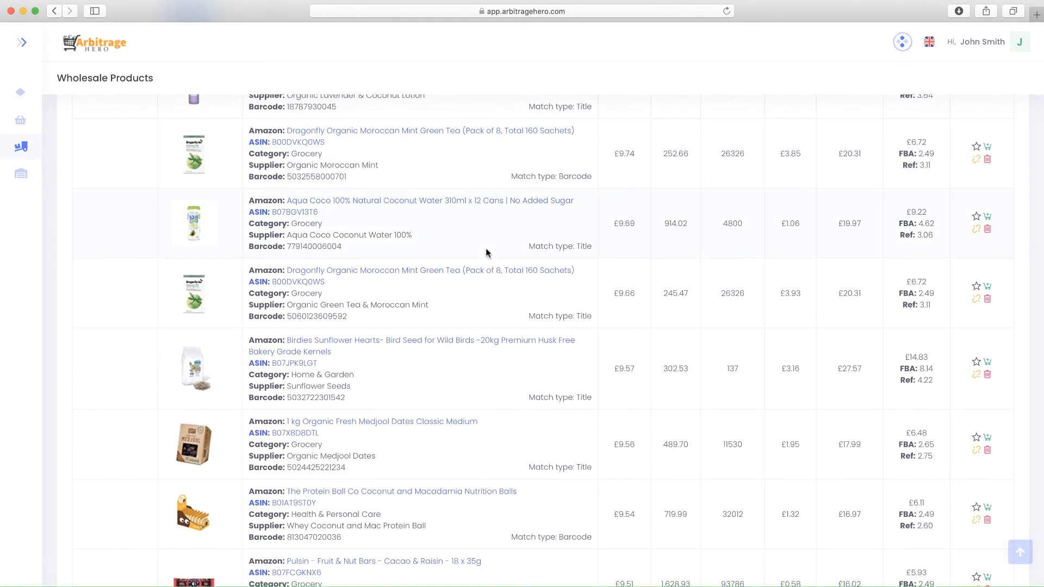
scroll(486, 252, down, 2)
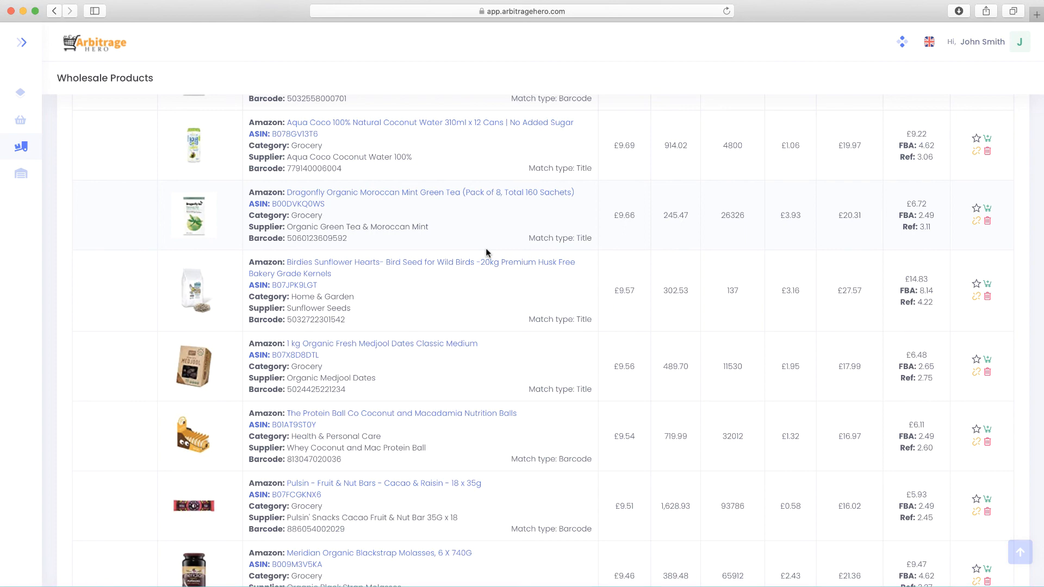
scroll(487, 250, up, 10)
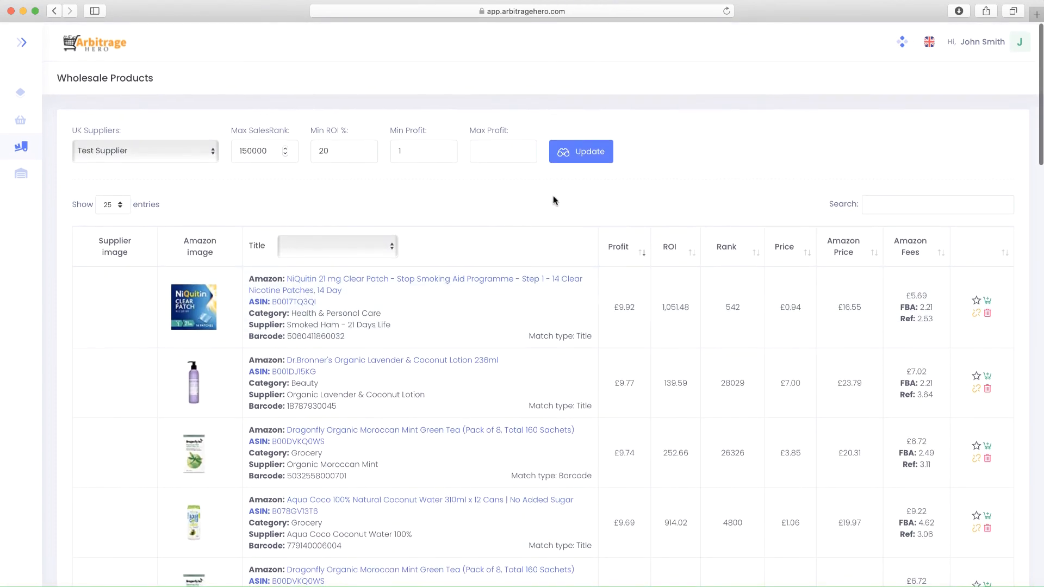